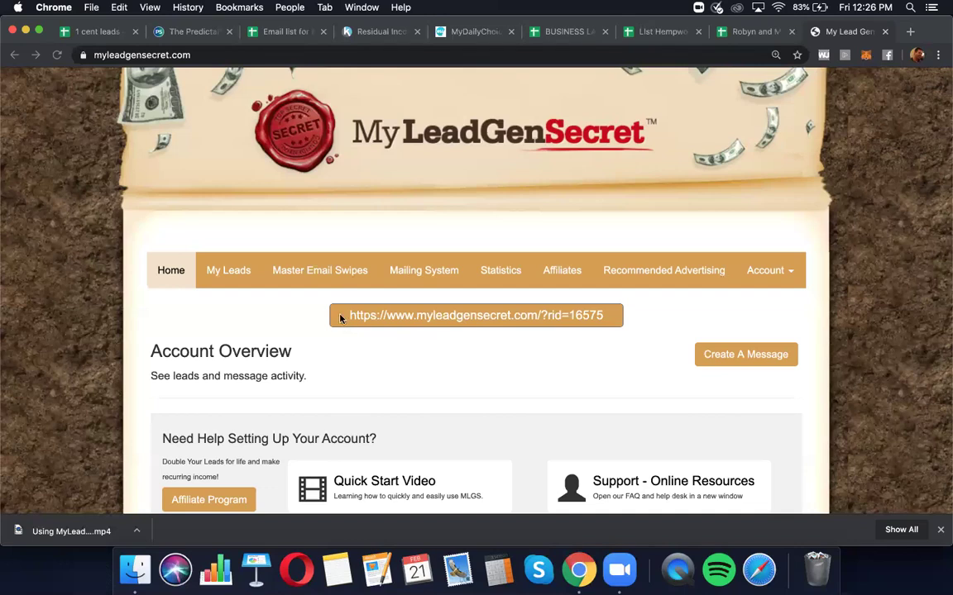
Highlight the entire referral URL in the link box on the Home page.
{"action": "left_click_drag", "start_coordinate": [336, 315], "coordinate": [599, 317]}
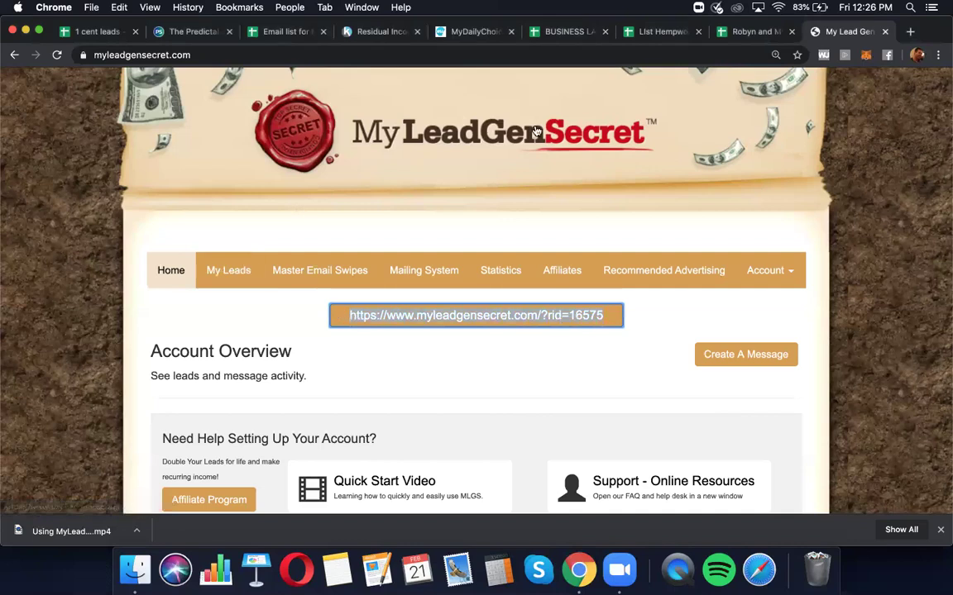
{"action": "left_click", "coordinate": [368, 342]}
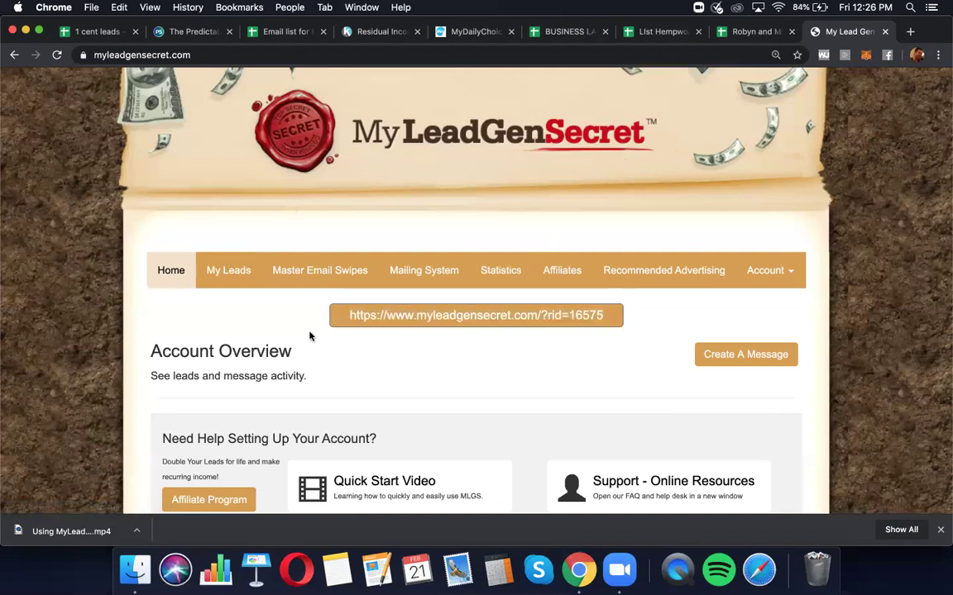
{"action": "left_click", "coordinate": [539, 317]}
{"action": "left_click_drag", "start_coordinate": [539, 317], "coordinate": [611, 317]}
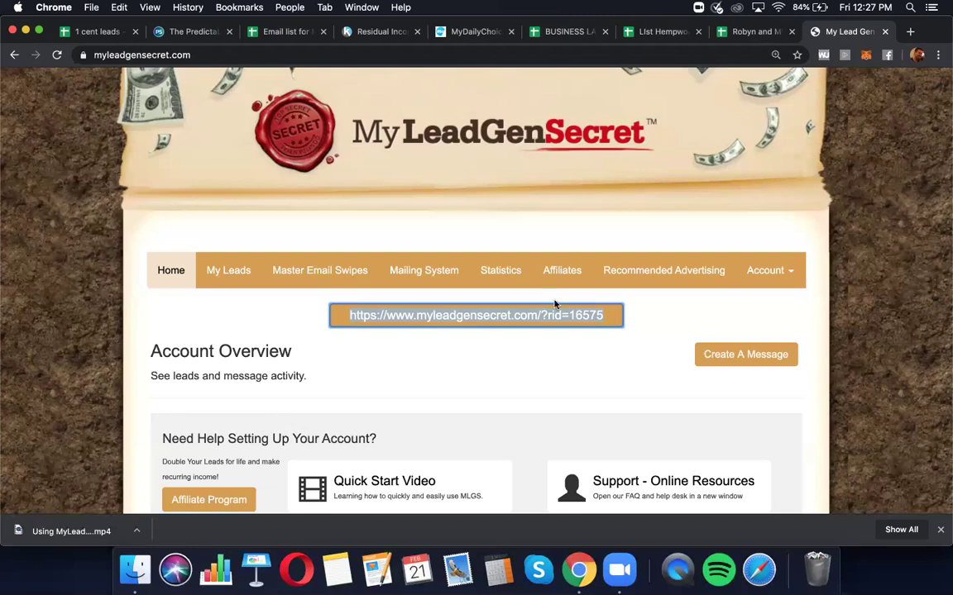
{"action": "left_click", "coordinate": [584, 315]}
{"action": "left_click_drag", "start_coordinate": [584, 316], "coordinate": [338, 309]}
{"action": "left_click", "coordinate": [503, 392]}
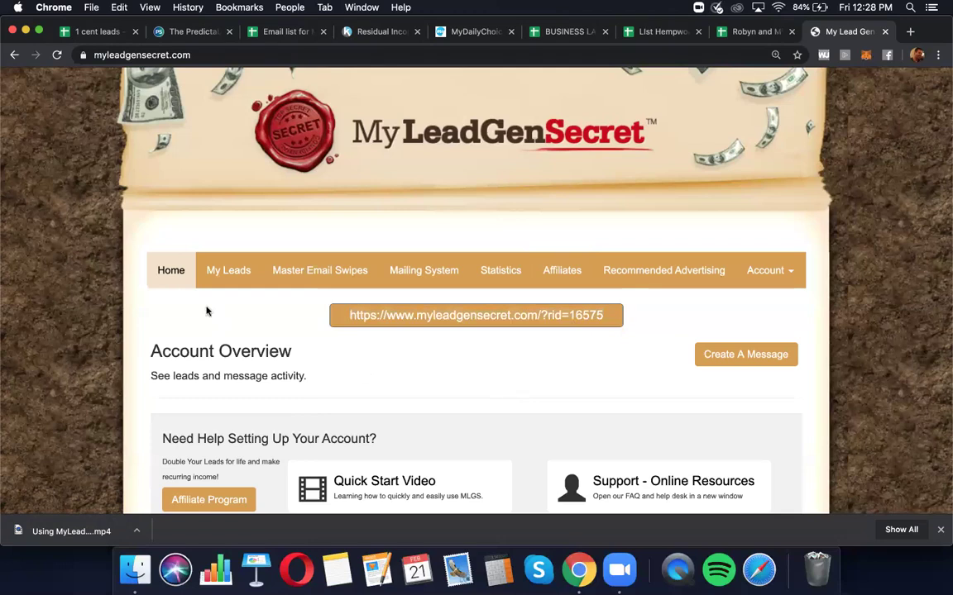
Open My Leads and browse the daily lead batches, highlighting the February 21st, 2020 date.
{"action": "left_click", "coordinate": [214, 274]}
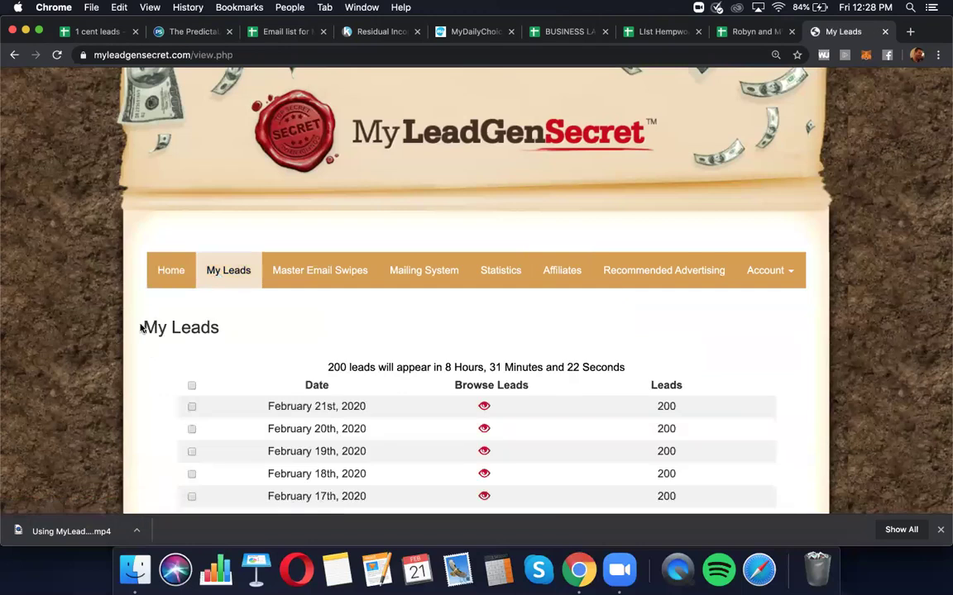
{"action": "scroll", "coordinate": [141, 328], "scroll_direction": "down", "scroll_amount": 5}
{"action": "scroll", "coordinate": [140, 328], "scroll_direction": "down", "scroll_amount": 1}
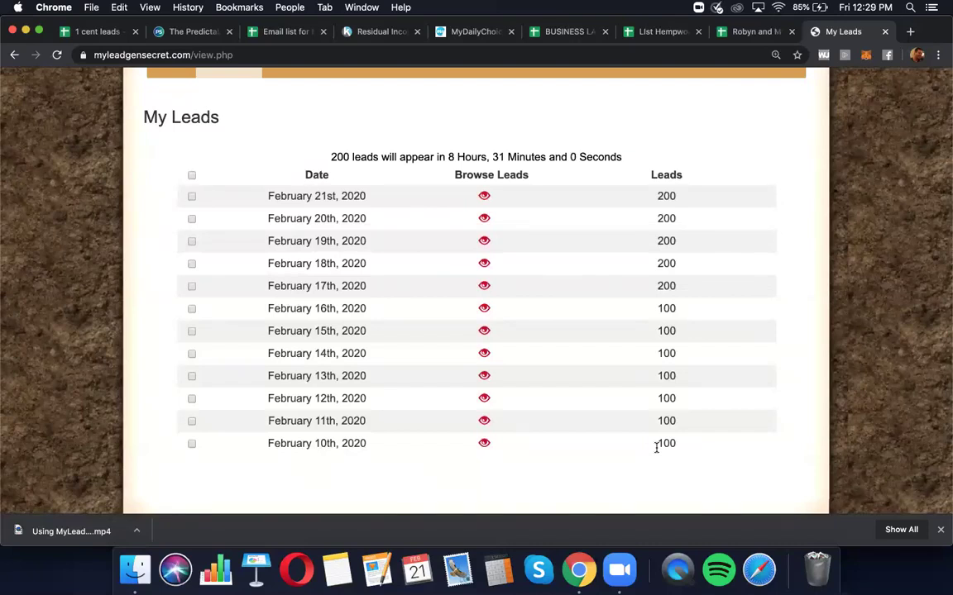
{"action": "scroll", "coordinate": [656, 447], "scroll_direction": "up", "scroll_amount": 4}
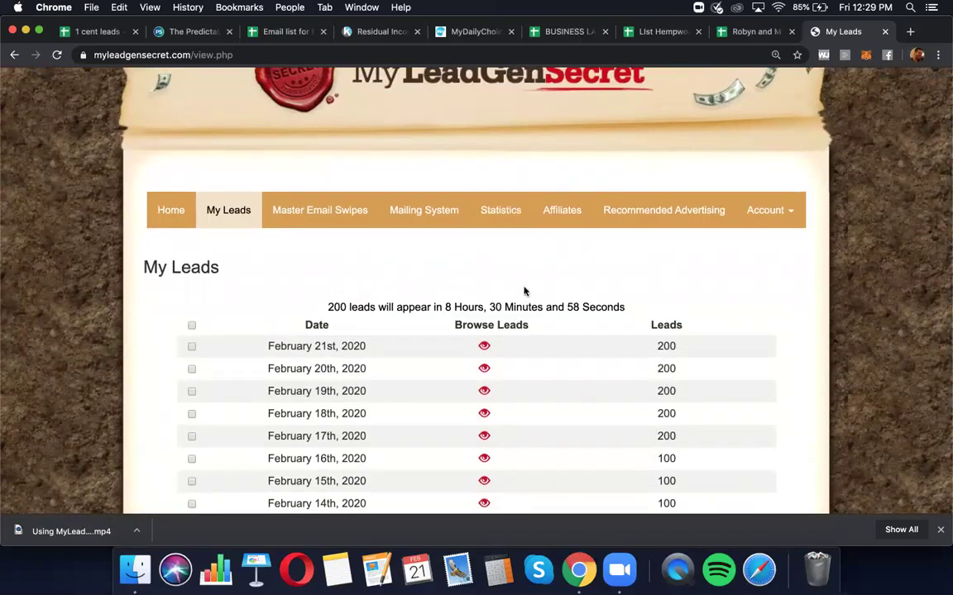
{"action": "scroll", "coordinate": [843, 451], "scroll_direction": "down", "scroll_amount": 4}
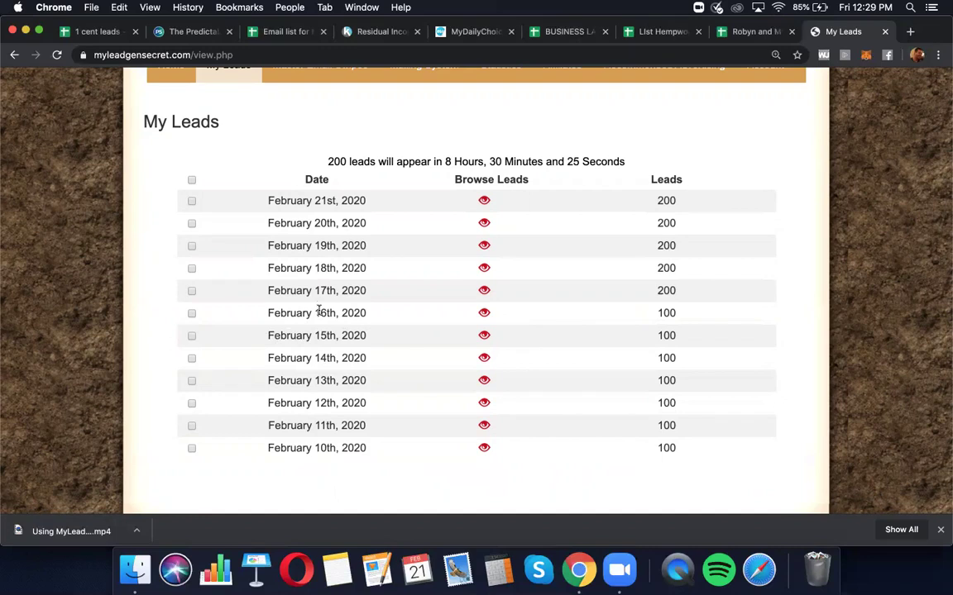
{"action": "left_click_drag", "start_coordinate": [268, 200], "coordinate": [373, 202]}
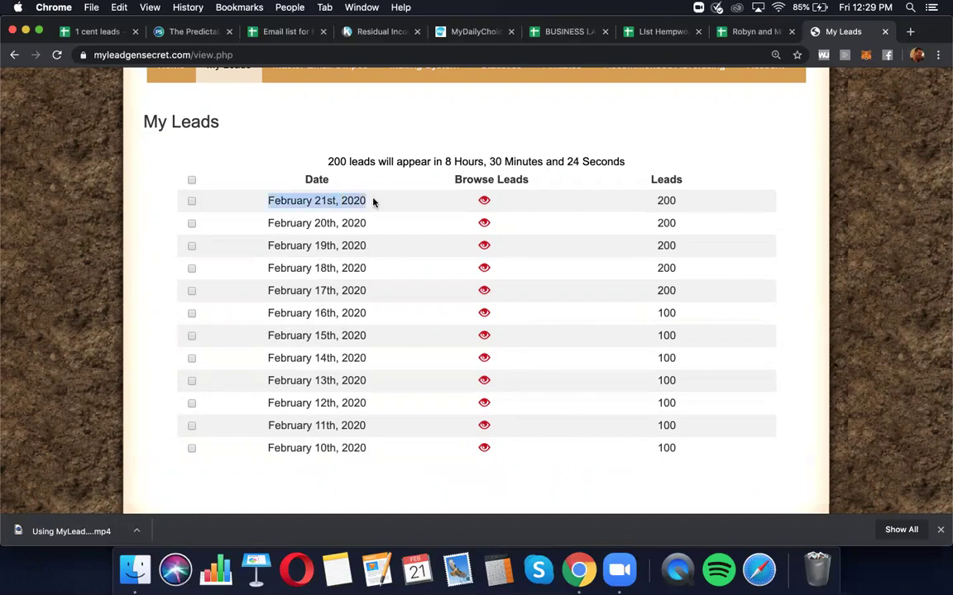
{"action": "left_click", "coordinate": [319, 170]}
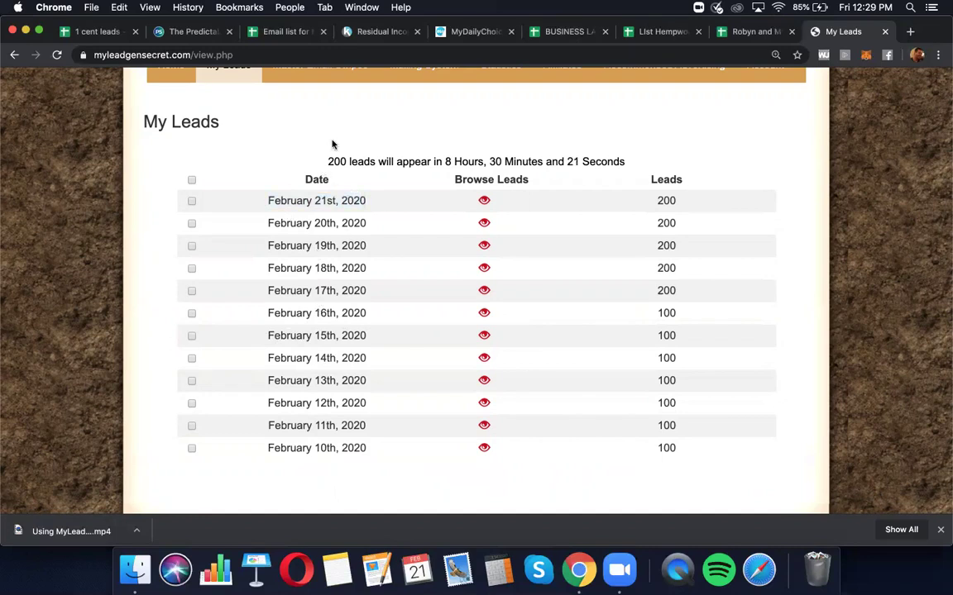
Tick and then untick the February 10th, 2020 lead batch for download.
{"action": "scroll", "coordinate": [332, 144], "scroll_direction": "down", "scroll_amount": 2}
{"action": "scroll", "coordinate": [332, 145], "scroll_direction": "up", "scroll_amount": 3}
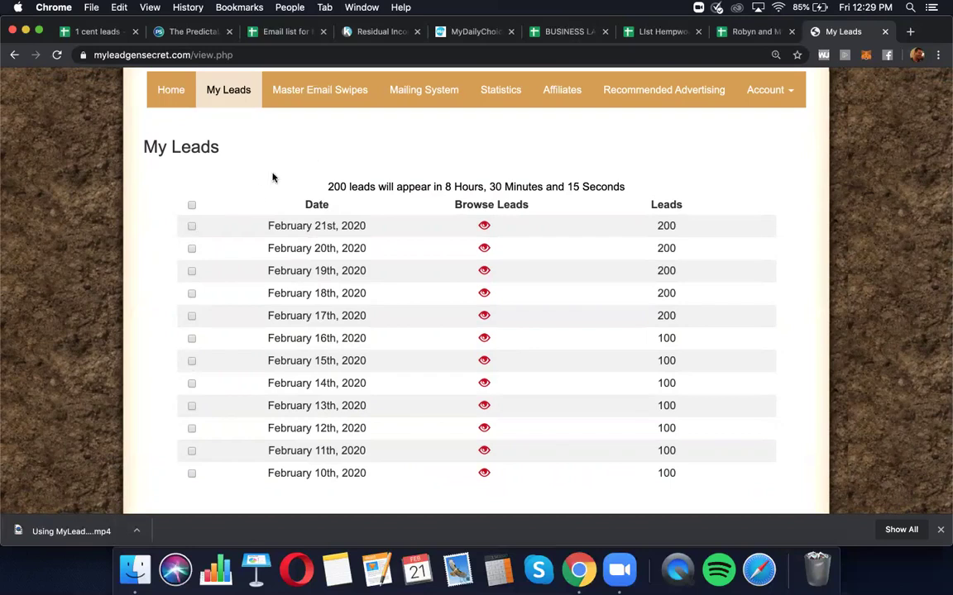
{"action": "scroll", "coordinate": [273, 195], "scroll_direction": "up", "scroll_amount": 3}
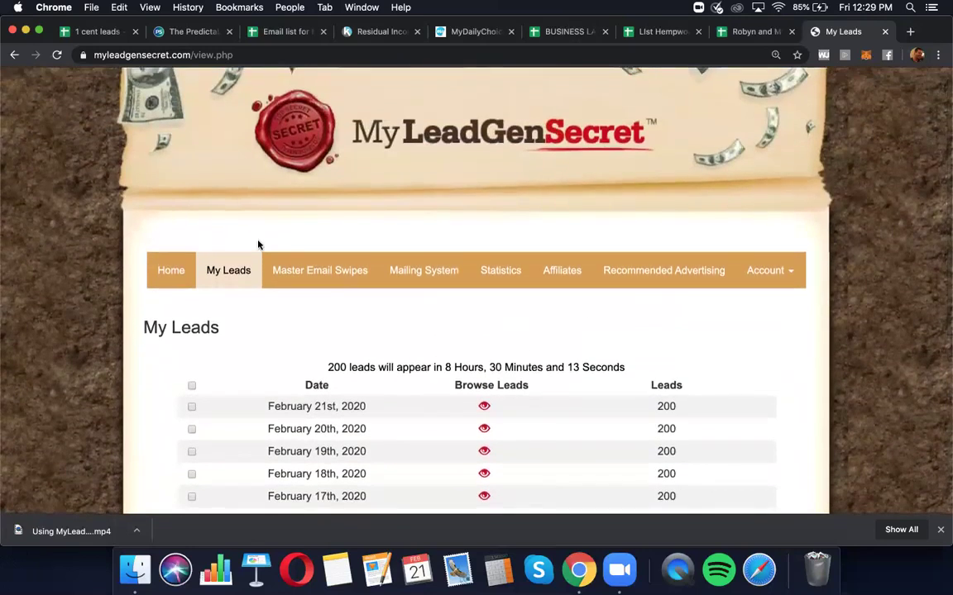
{"action": "scroll", "coordinate": [261, 289], "scroll_direction": "down", "scroll_amount": 2}
{"action": "scroll", "coordinate": [266, 328], "scroll_direction": "down", "scroll_amount": 3}
{"action": "left_click", "coordinate": [191, 444]}
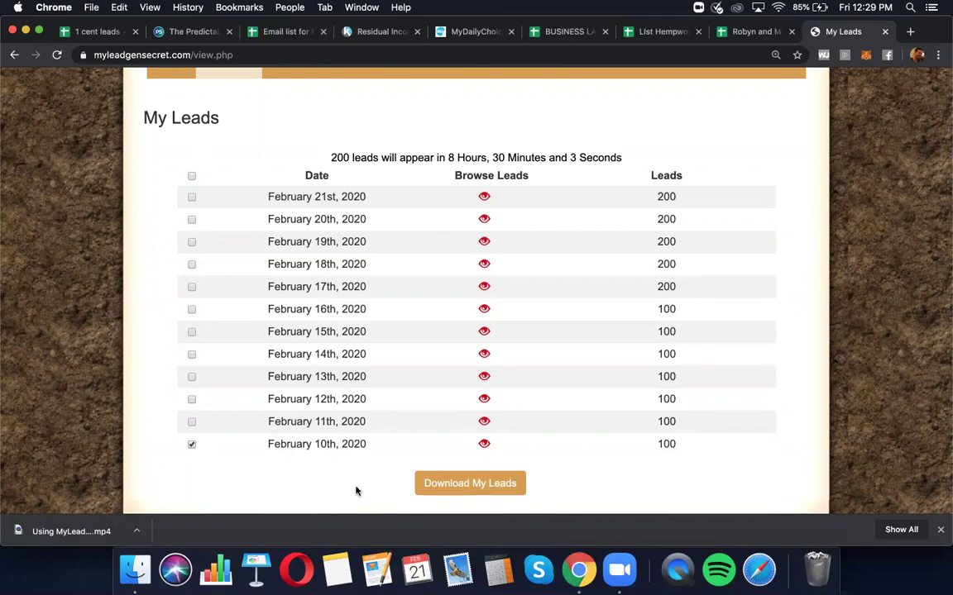
{"action": "left_click", "coordinate": [191, 444]}
{"action": "scroll", "coordinate": [141, 396], "scroll_direction": "up", "scroll_amount": 3}
{"action": "scroll", "coordinate": [144, 392], "scroll_direction": "up", "scroll_amount": 2}
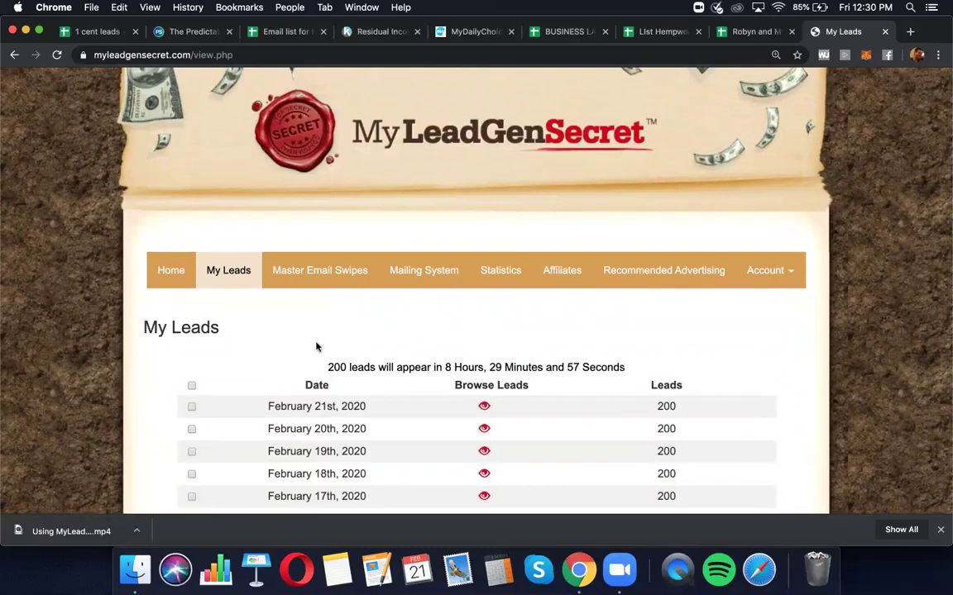
In the Mailing System, add every lead date with Select All, then clear them with Remove All.
{"action": "left_click", "coordinate": [433, 277]}
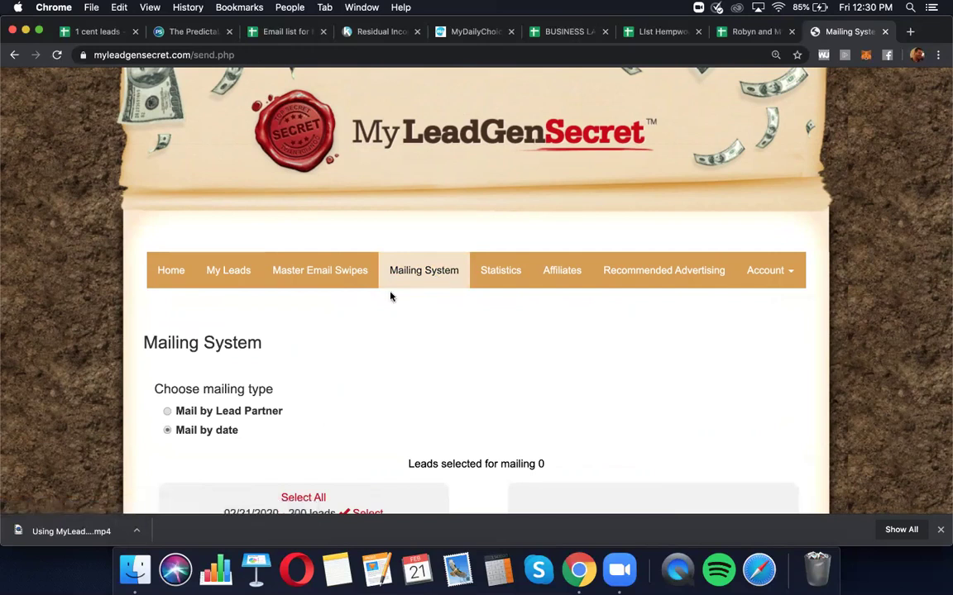
{"action": "scroll", "coordinate": [116, 364], "scroll_direction": "down", "scroll_amount": 3}
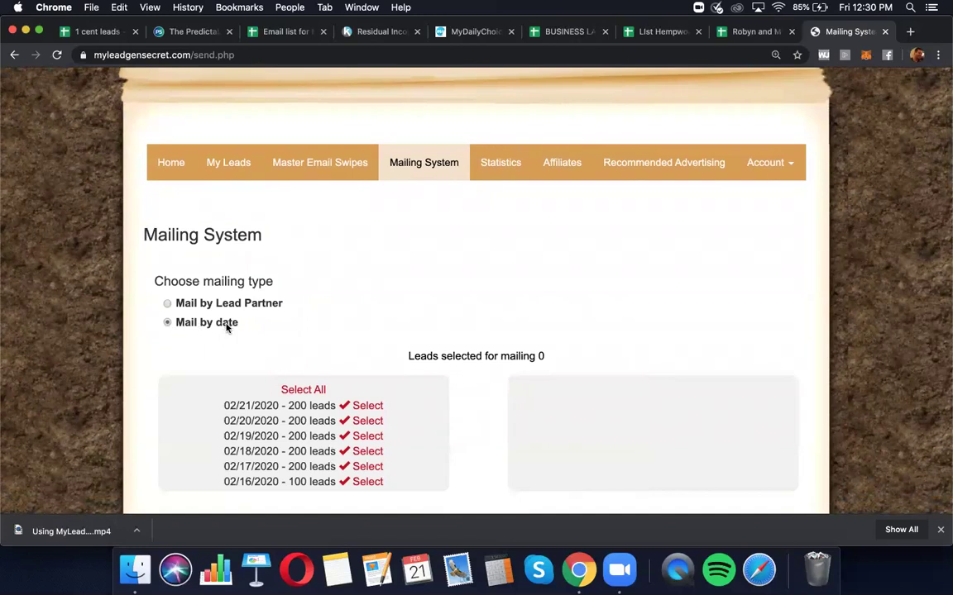
{"action": "scroll", "coordinate": [227, 328], "scroll_direction": "down", "scroll_amount": 3}
{"action": "scroll", "coordinate": [318, 367], "scroll_direction": "down", "scroll_amount": 3}
{"action": "scroll", "coordinate": [319, 365], "scroll_direction": "up", "scroll_amount": 3}
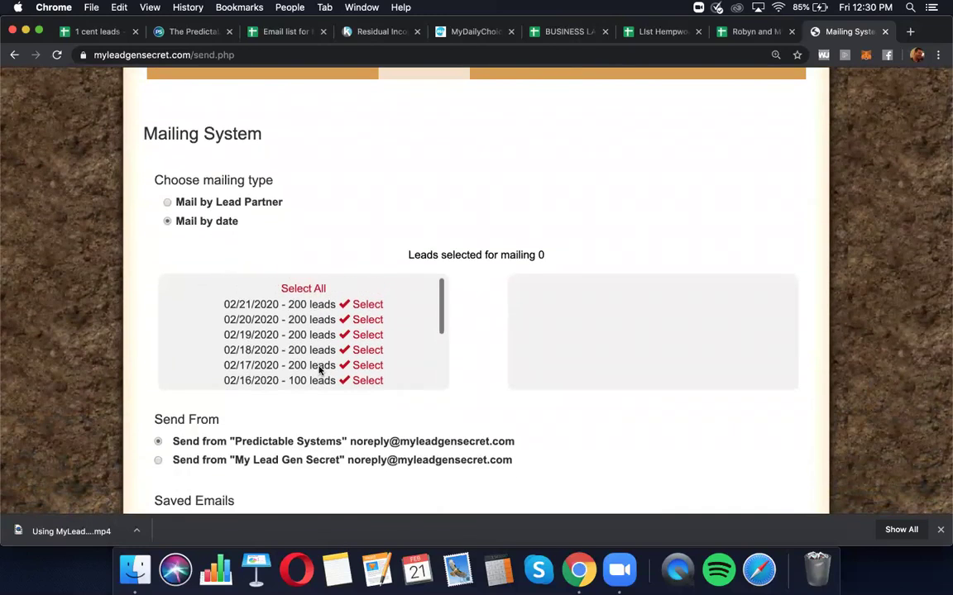
{"action": "left_click", "coordinate": [306, 290]}
{"action": "scroll", "coordinate": [499, 383], "scroll_direction": "down", "scroll_amount": 8}
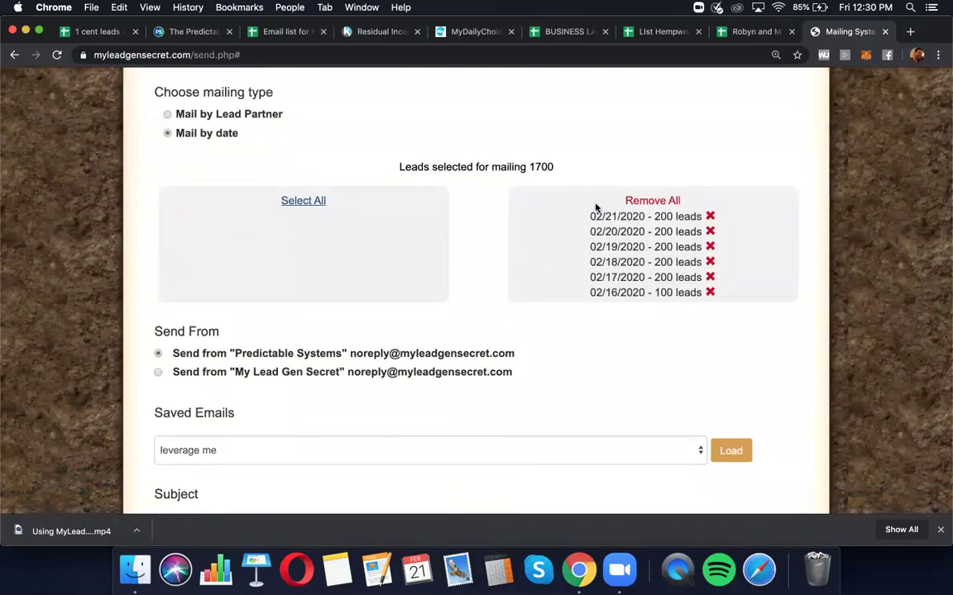
{"action": "left_click", "coordinate": [643, 201]}
Select the 02/21/2020 batch of 200 leads and keep 'leverage me' as the saved email.
{"action": "scroll", "coordinate": [394, 247], "scroll_direction": "down", "scroll_amount": 5}
{"action": "scroll", "coordinate": [393, 244], "scroll_direction": "down", "scroll_amount": 2}
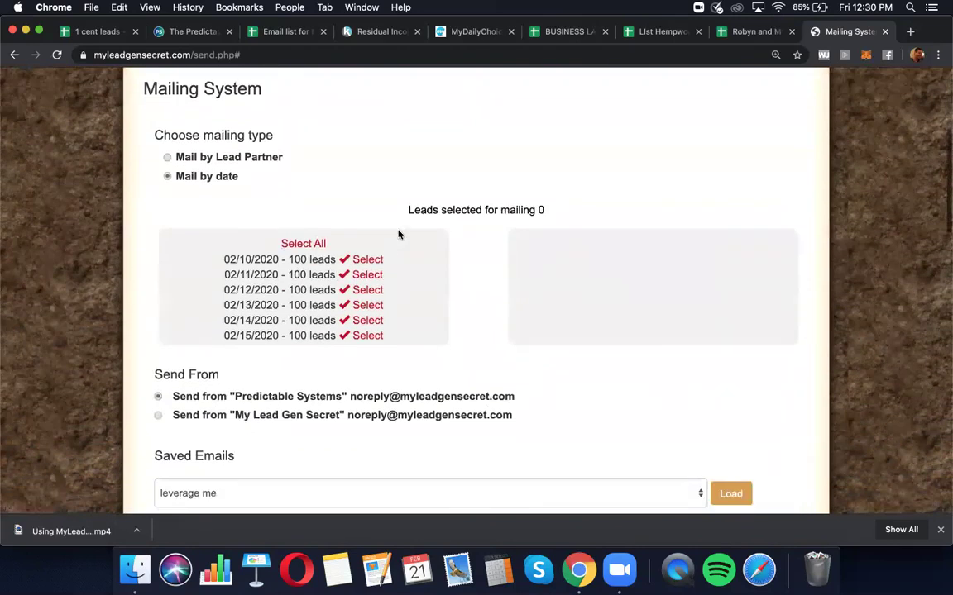
{"action": "scroll", "coordinate": [322, 285], "scroll_direction": "down", "scroll_amount": 3}
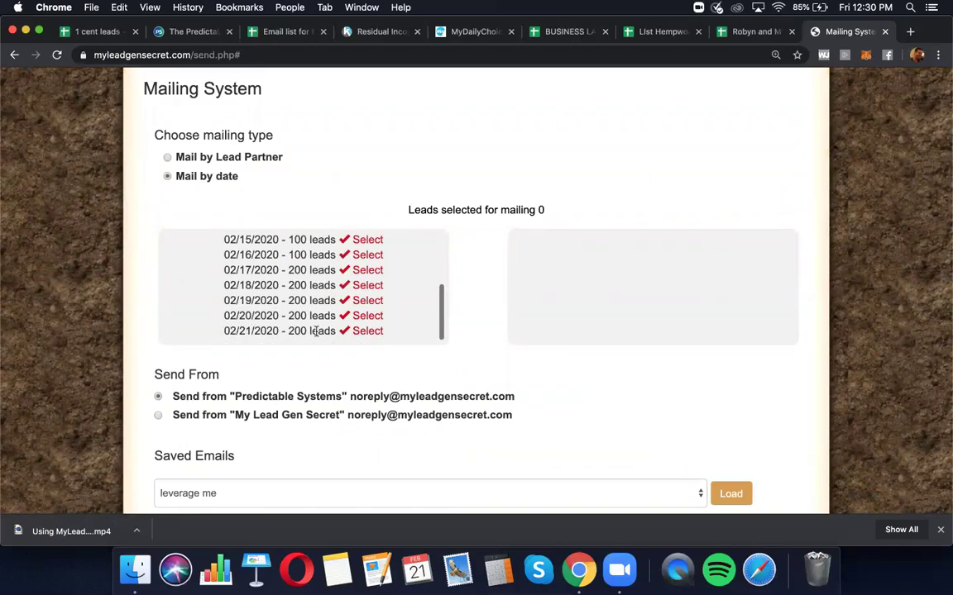
{"action": "left_click", "coordinate": [370, 330]}
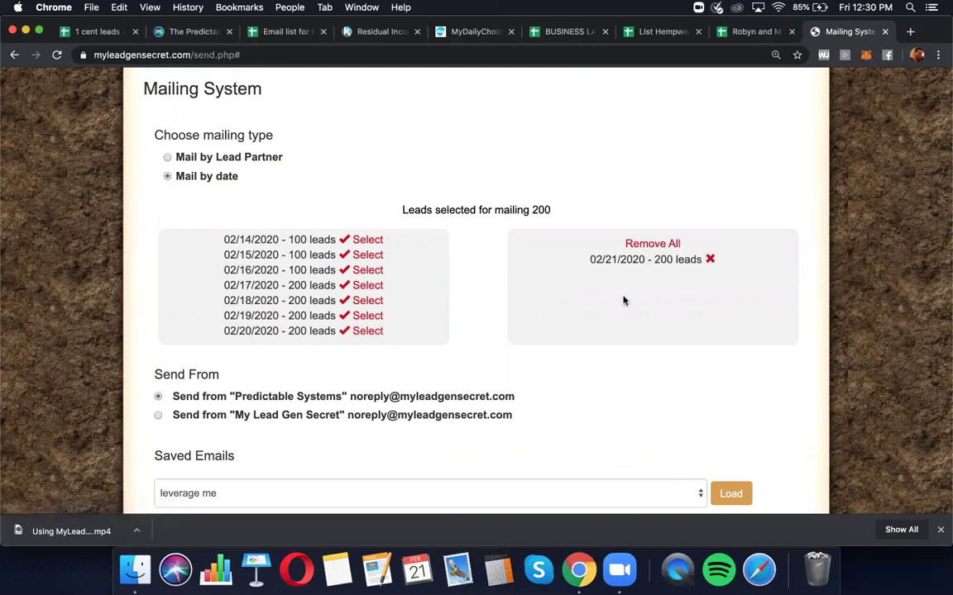
{"action": "scroll", "coordinate": [459, 390], "scroll_direction": "down", "scroll_amount": 3}
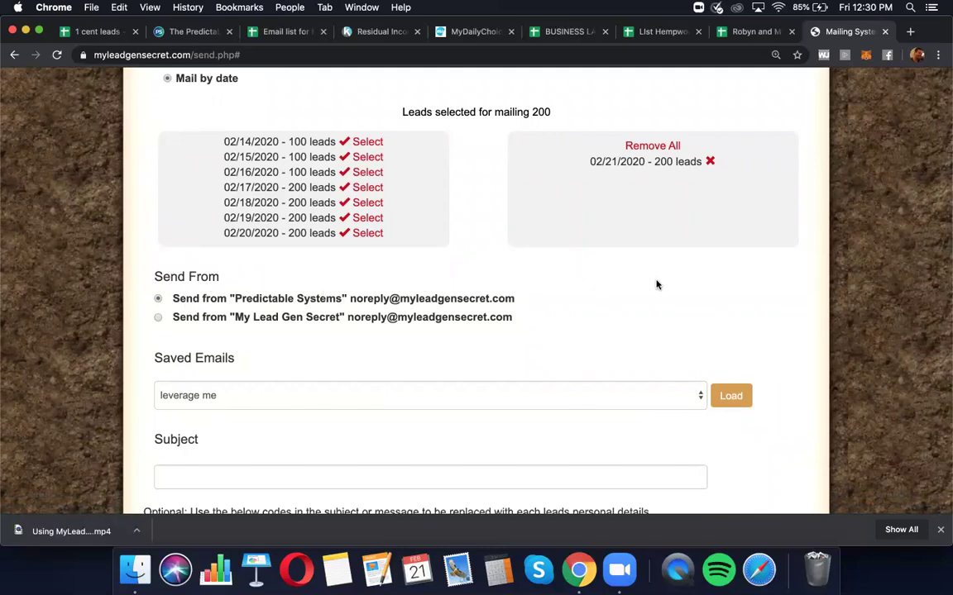
{"action": "scroll", "coordinate": [657, 283], "scroll_direction": "down", "scroll_amount": 3}
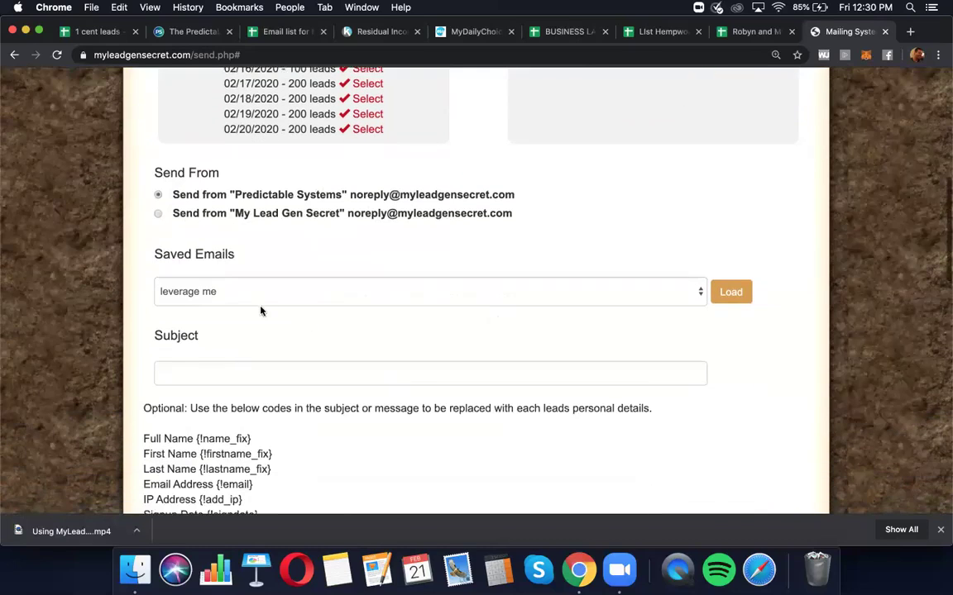
{"action": "left_click", "coordinate": [530, 300]}
{"action": "left_click", "coordinate": [529, 253]}
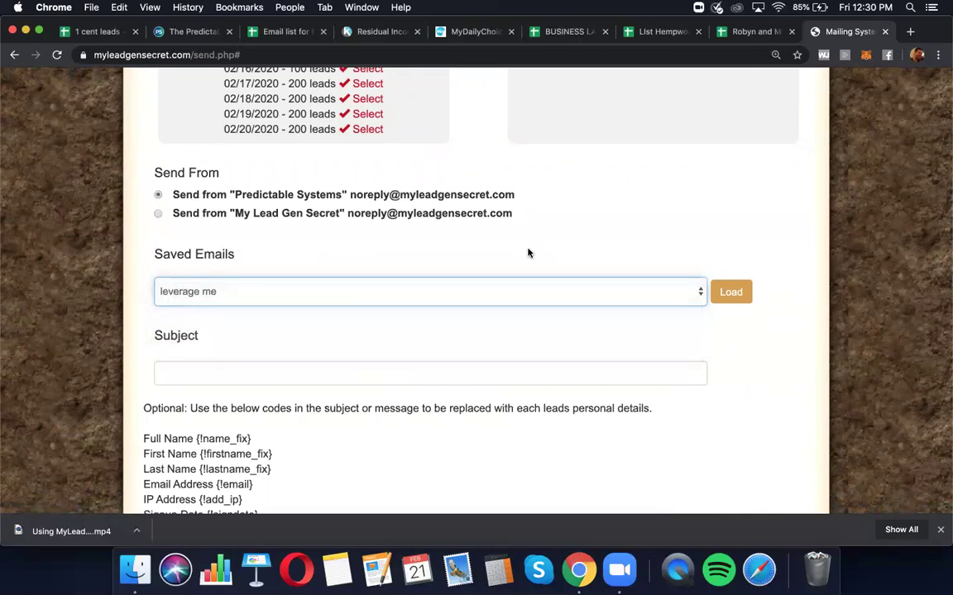
{"action": "left_click", "coordinate": [302, 375]}
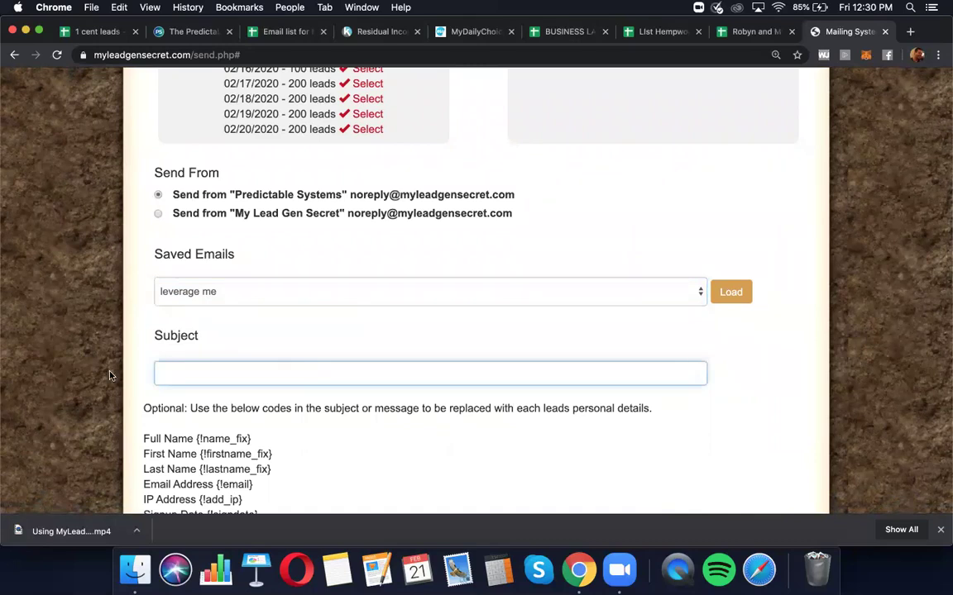
{"action": "scroll", "coordinate": [110, 375], "scroll_direction": "down", "scroll_amount": 10}
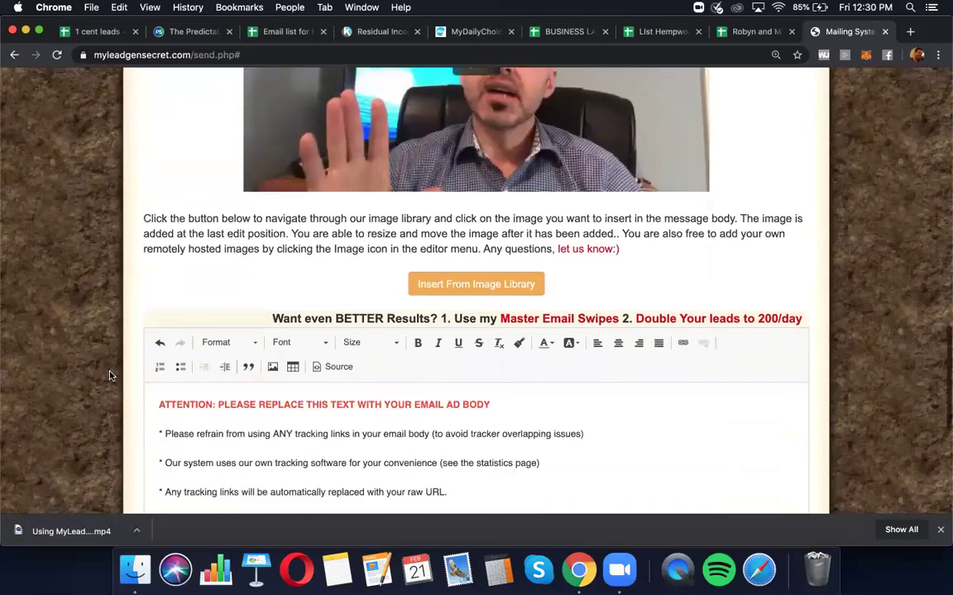
{"action": "scroll", "coordinate": [110, 375], "scroll_direction": "down", "scroll_amount": 4}
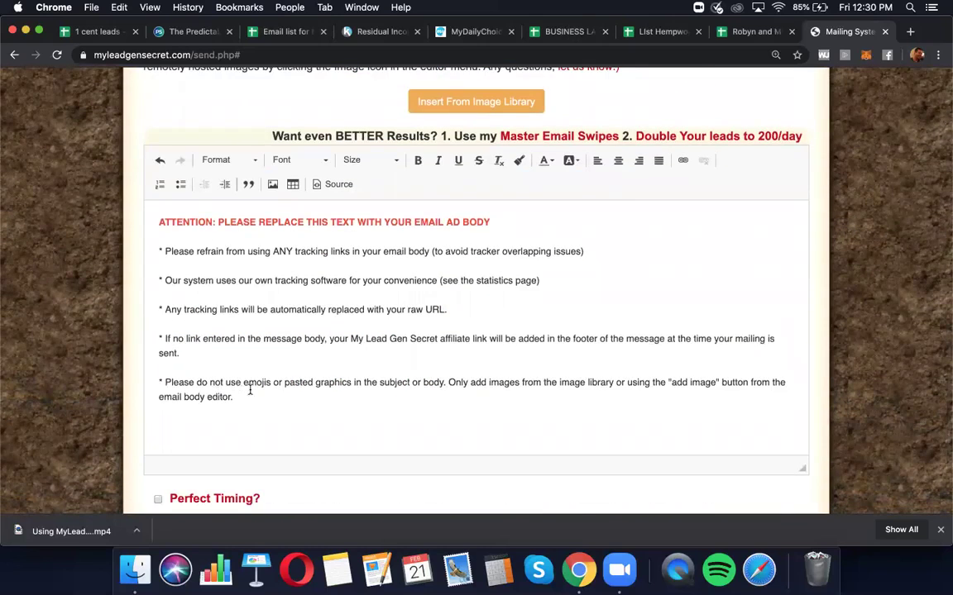
Delete the ATTENTION line and all placeholder instruction paragraphs, leaving the body empty.
{"action": "left_click", "coordinate": [501, 222]}
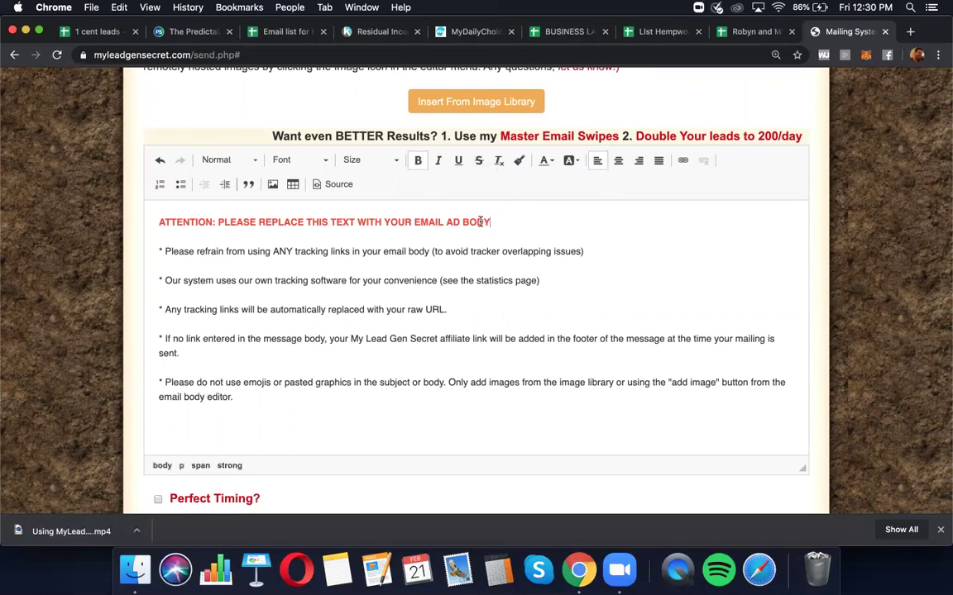
{"action": "left_click", "coordinate": [147, 222], "text": "shift"}
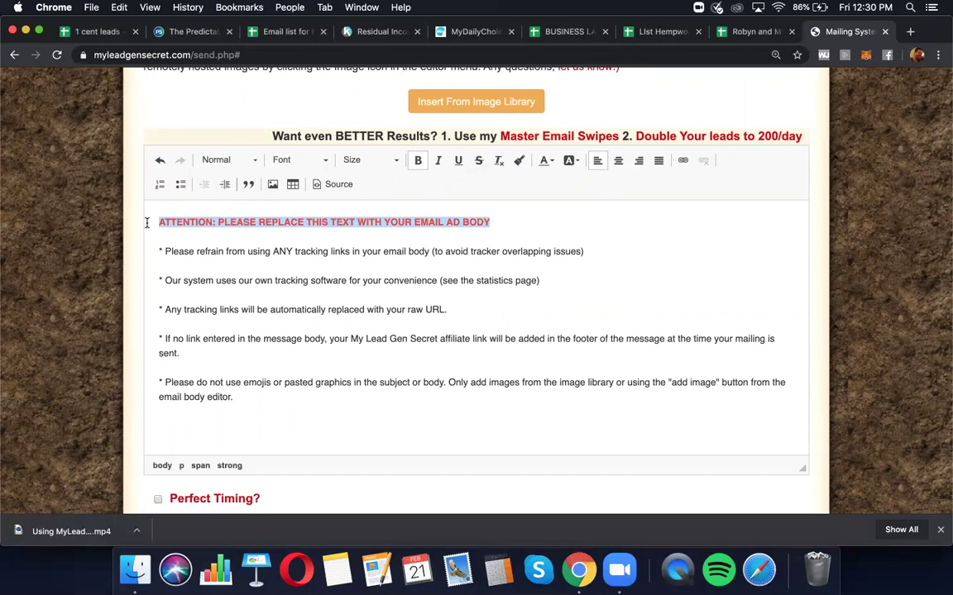
{"action": "key", "text": "BackSpace"}
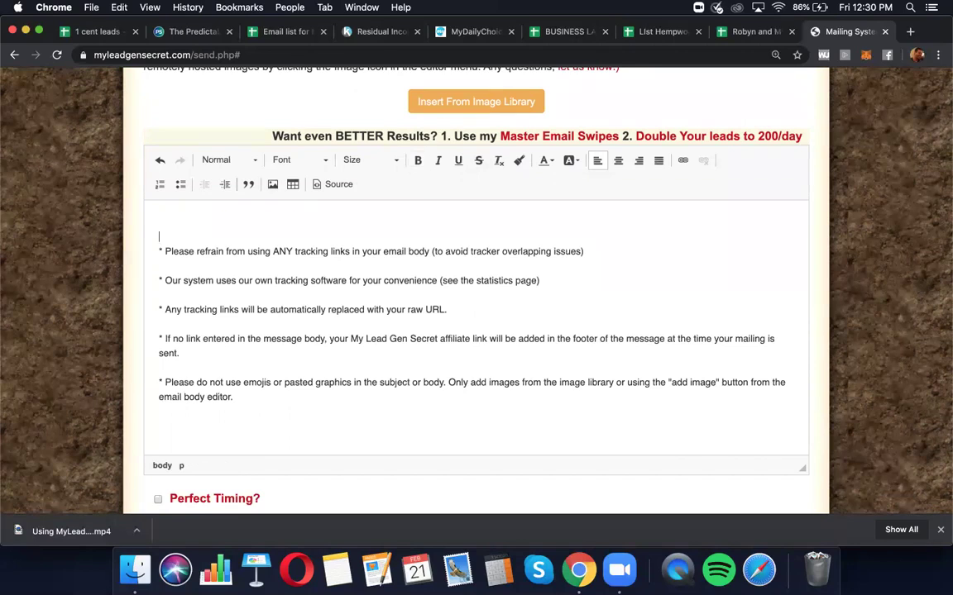
{"action": "key", "text": "BackSpace"}
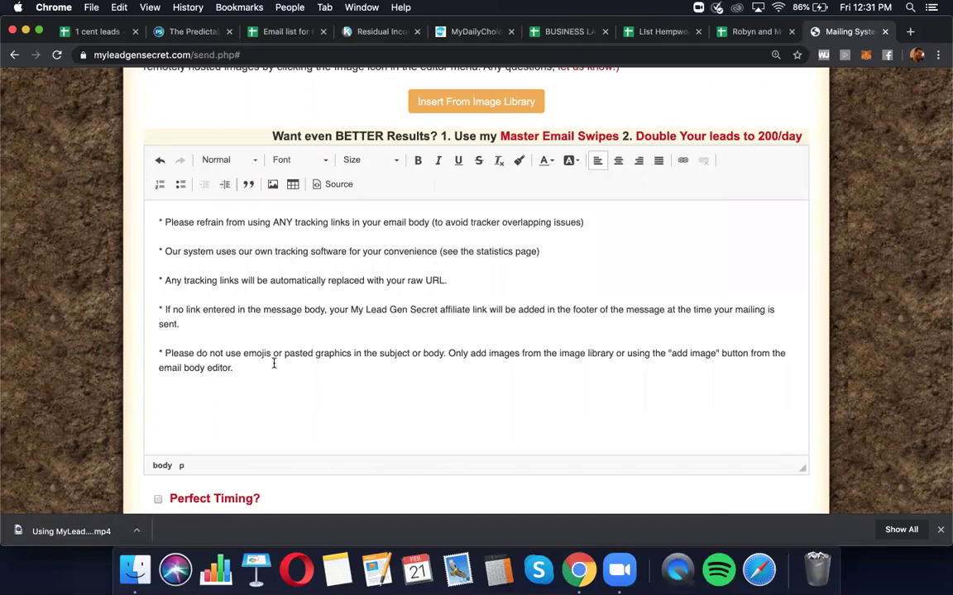
{"action": "left_click_drag", "start_coordinate": [273, 370], "coordinate": [126, 216]}
{"action": "type", "text": "adfsfsd"}
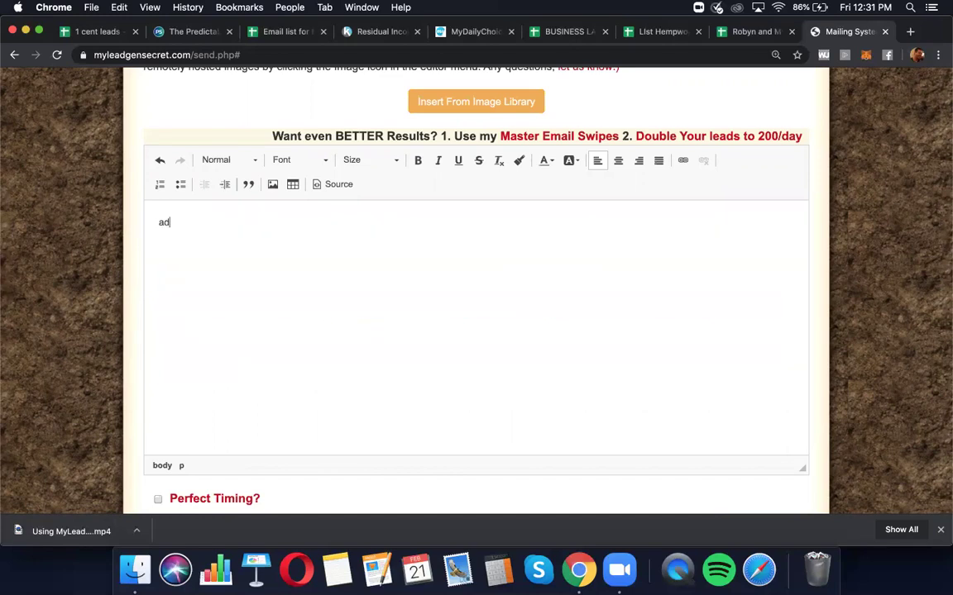
{"action": "key", "text": "BackSpace"}
{"action": "key", "text": "BackSpace"}
{"action": "key", "text": "BackSpace"}
{"action": "key", "text": "BackSpace"}
{"action": "key", "text": "BackSpace"}
{"action": "key", "text": "BackSpace"}
{"action": "key", "text": "BackSpace"}
Type 'Hi,' and, on a new line below it, 'Here is the link.'.
{"action": "type", "text": "Hi"}
{"action": "key", "text": "BackSpace"}
{"action": "key", "text": "BackSpace"}
{"action": "type", "text": "Hi,"}
{"action": "key", "text": "Return"}
{"action": "type", "text": "Here is the link."}
{"action": "left_click", "coordinate": [190, 250]}
{"action": "left_click_drag", "start_coordinate": [160, 252], "coordinate": [224, 252]}
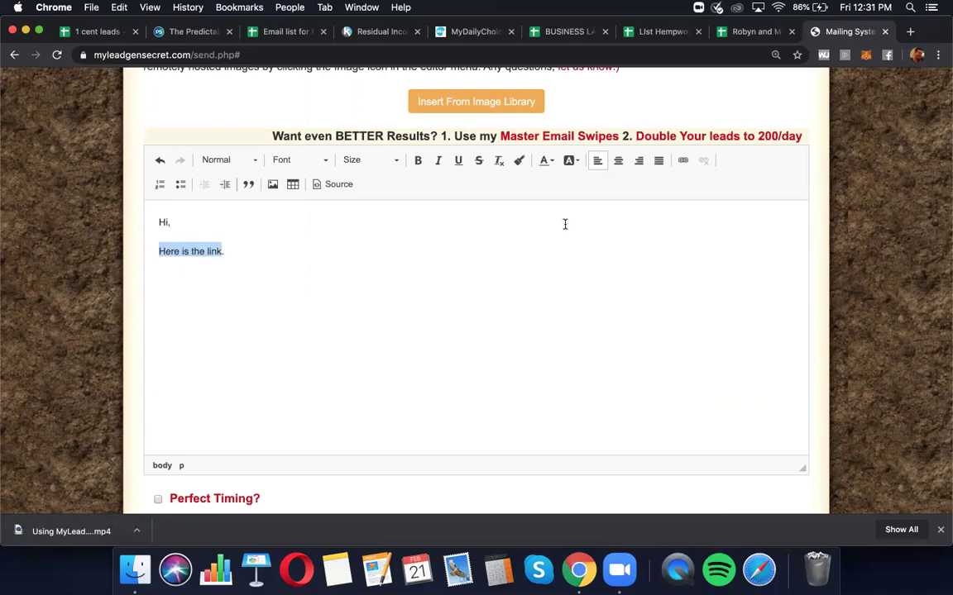
{"action": "left_click", "coordinate": [683, 162]}
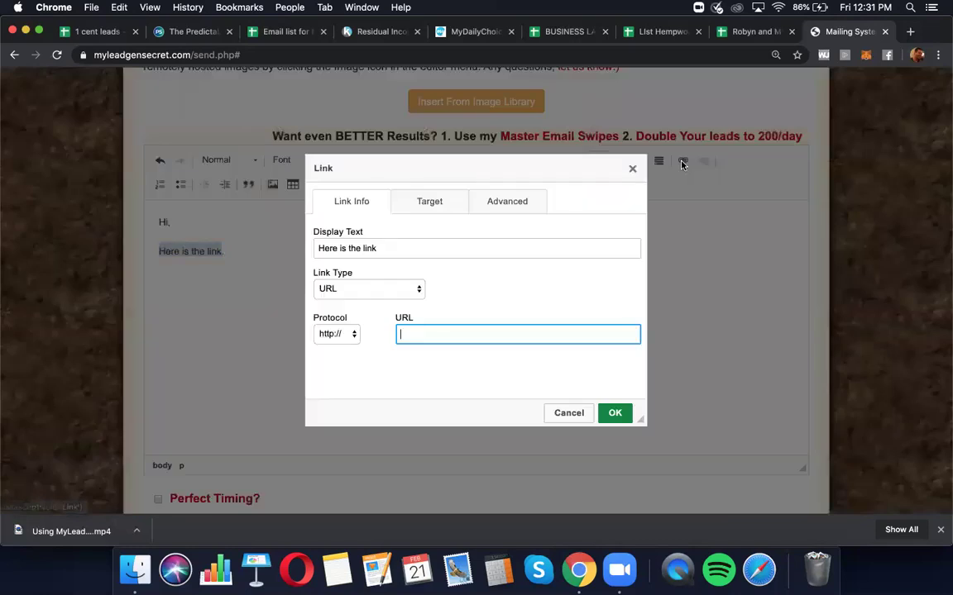
{"action": "type", "text": "www.yourdomain.com"}
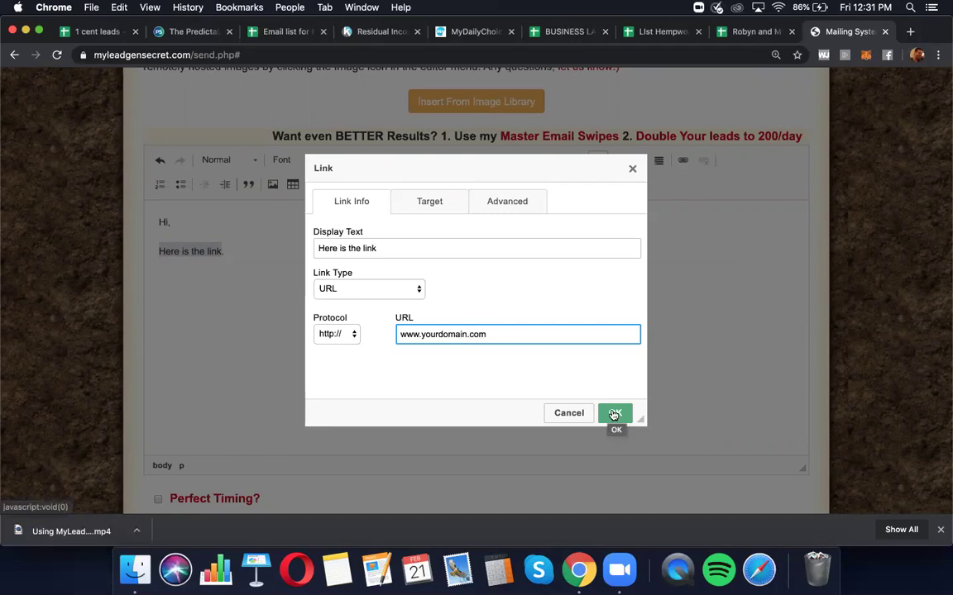
{"action": "left_click", "coordinate": [612, 413]}
{"action": "left_click", "coordinate": [314, 313]}
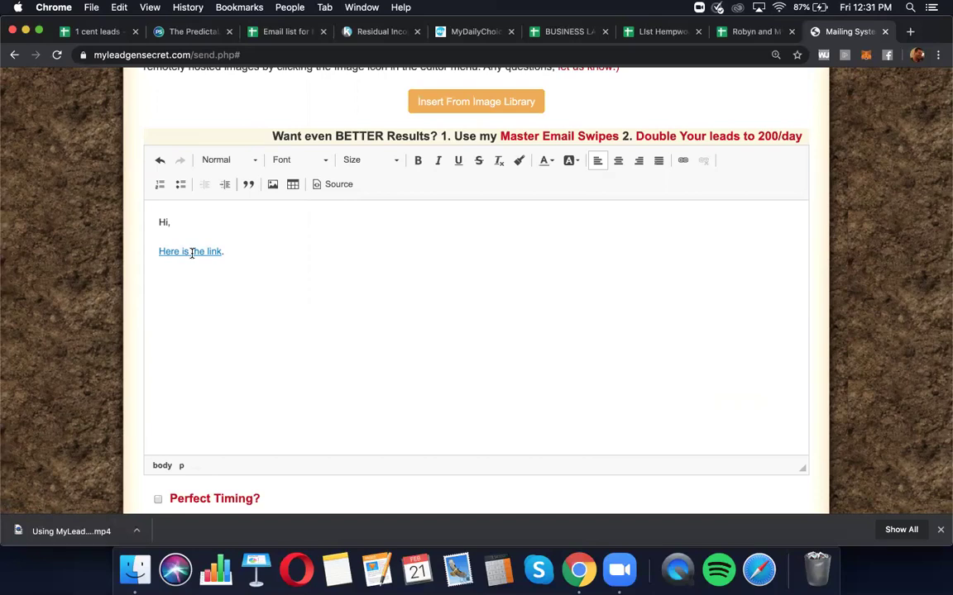
Scroll down to the 'Please wait' next-mailing notice and highlight it.
{"action": "scroll", "coordinate": [251, 289], "scroll_direction": "down", "scroll_amount": 2}
{"action": "scroll", "coordinate": [252, 288], "scroll_direction": "up", "scroll_amount": 1}
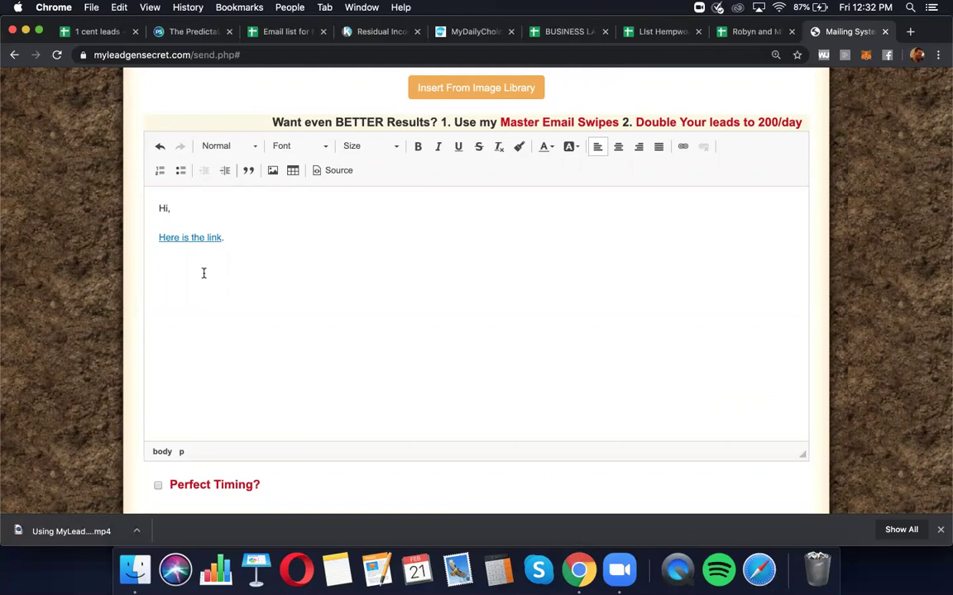
{"action": "scroll", "coordinate": [136, 298], "scroll_direction": "down", "scroll_amount": 5}
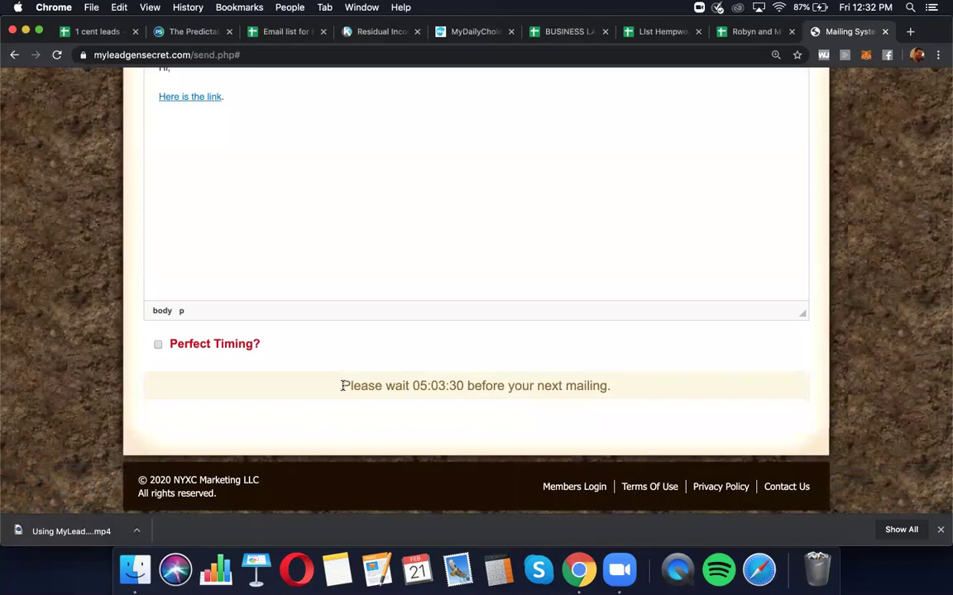
{"action": "left_click_drag", "start_coordinate": [342, 386], "coordinate": [610, 383]}
{"action": "left_click", "coordinate": [472, 403]}
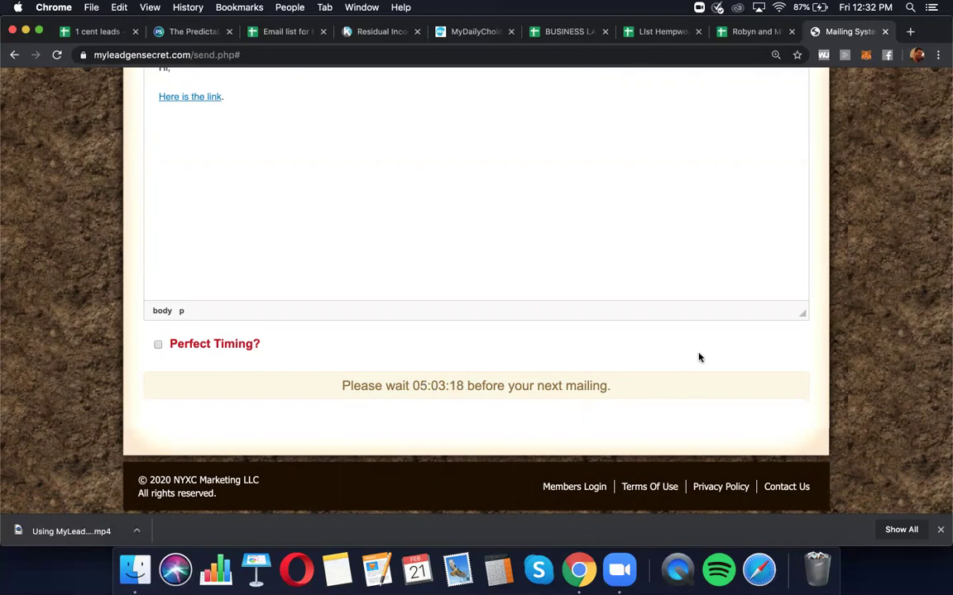
Return to the top and go to the mailing Statistics page.
{"action": "scroll", "coordinate": [700, 358], "scroll_direction": "up", "scroll_amount": 3}
{"action": "scroll", "coordinate": [391, 217], "scroll_direction": "down", "scroll_amount": 4}
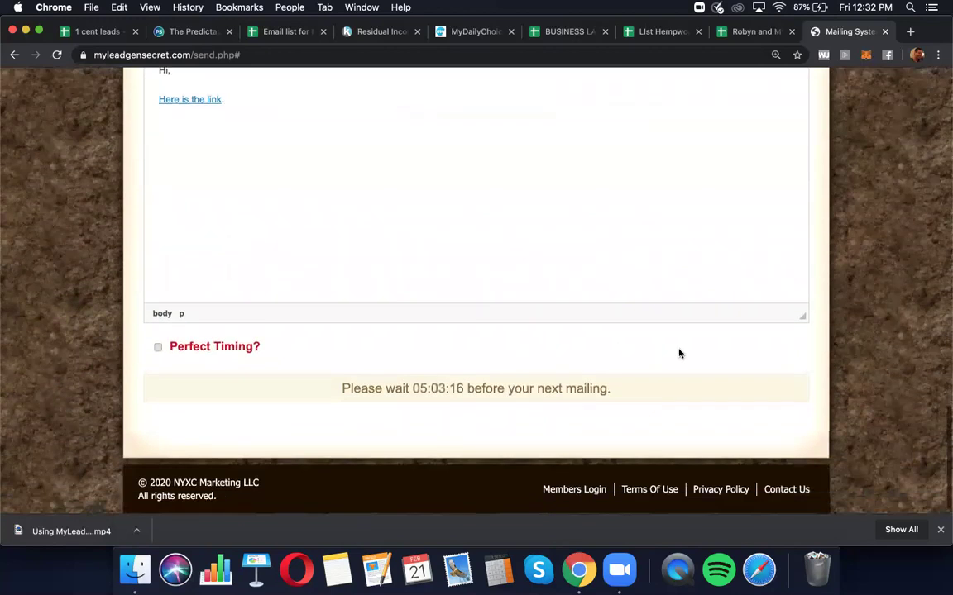
{"action": "scroll", "coordinate": [457, 385], "scroll_direction": "up", "scroll_amount": 15}
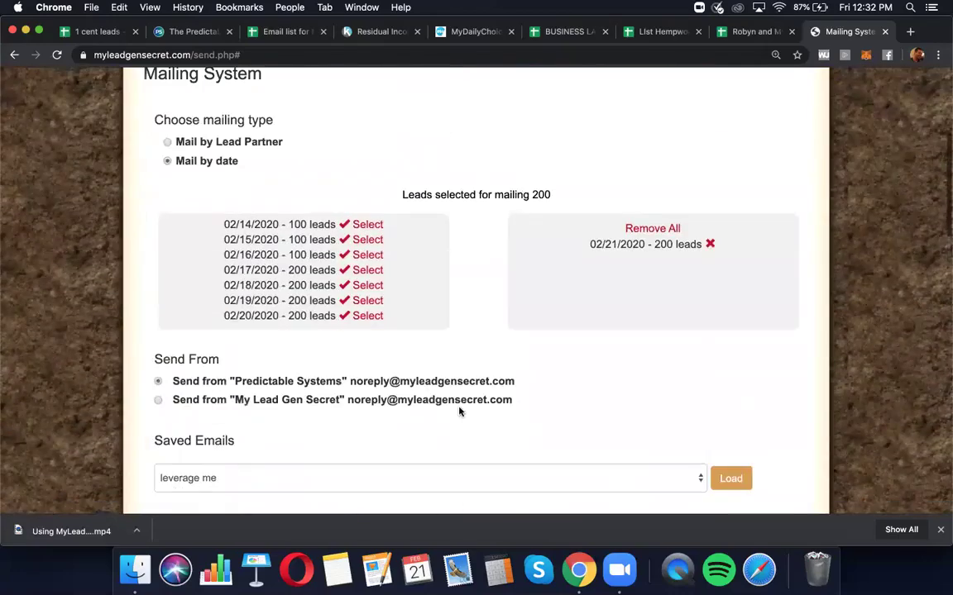
{"action": "scroll", "coordinate": [459, 410], "scroll_direction": "up", "scroll_amount": 5}
{"action": "left_click", "coordinate": [496, 273]}
{"action": "scroll", "coordinate": [496, 273], "scroll_direction": "down", "scroll_amount": 6}
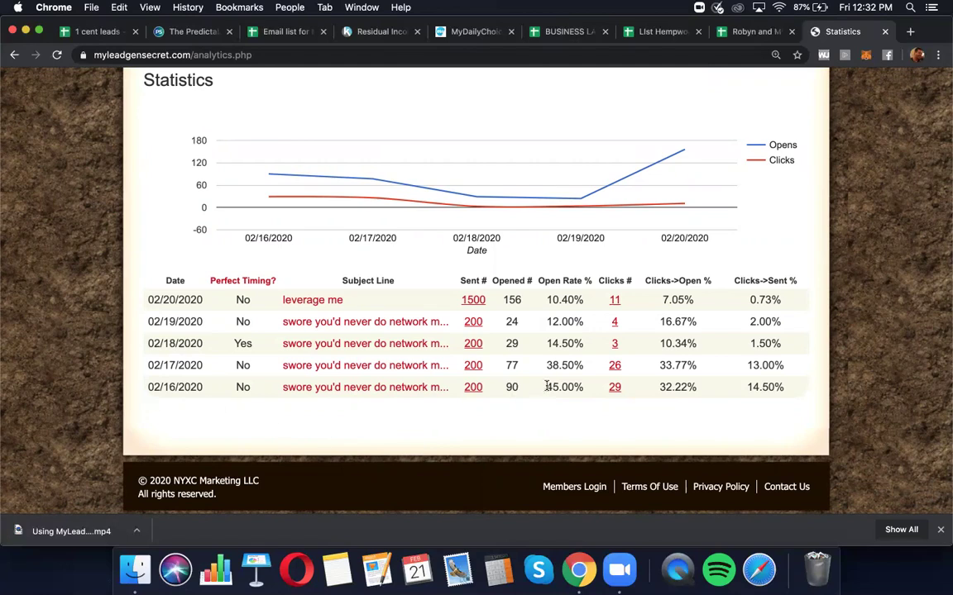
{"action": "left_click_drag", "start_coordinate": [546, 387], "coordinate": [584, 388]}
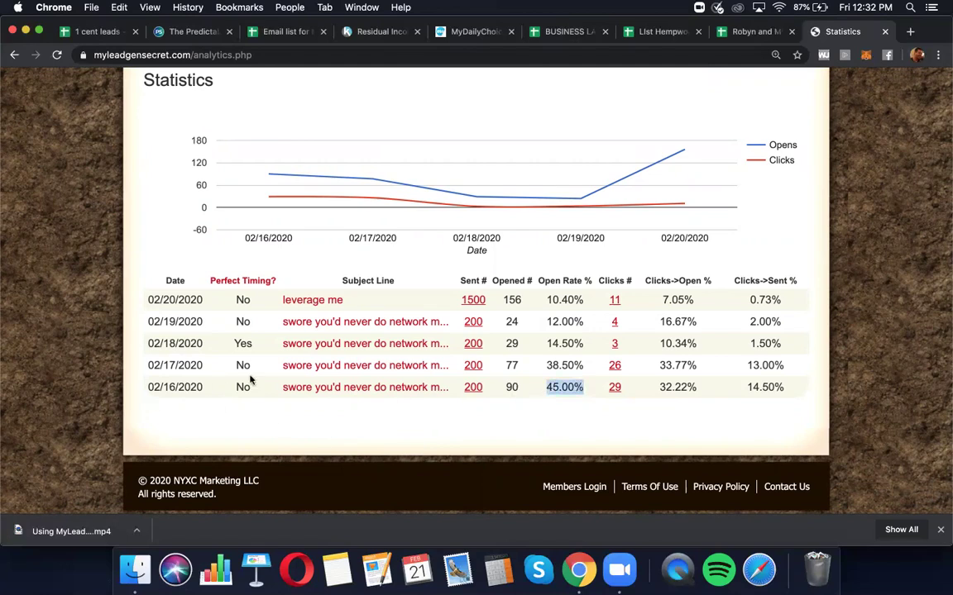
{"action": "left_click_drag", "start_coordinate": [546, 364], "coordinate": [587, 368]}
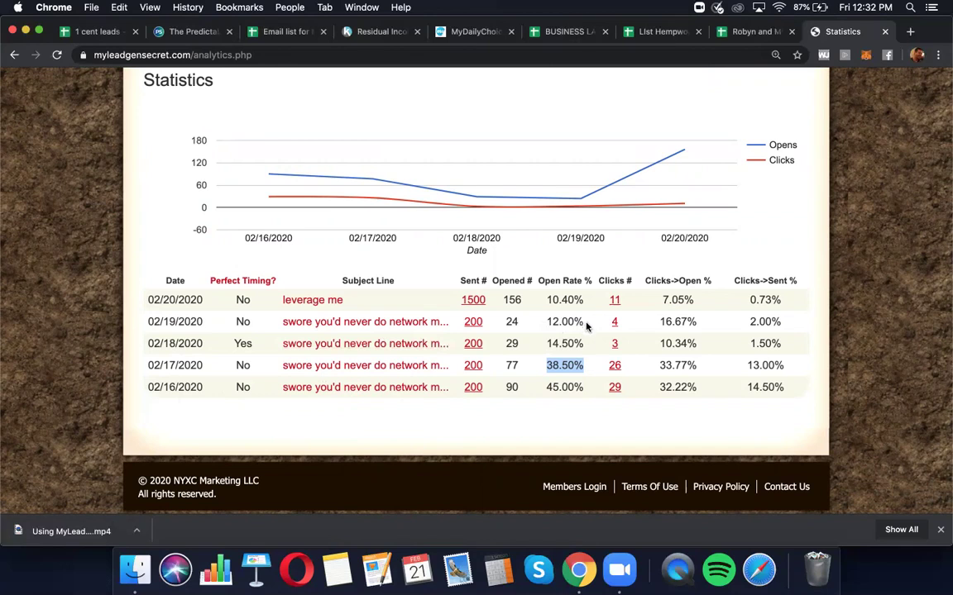
{"action": "scroll", "coordinate": [574, 319], "scroll_direction": "up", "scroll_amount": 3}
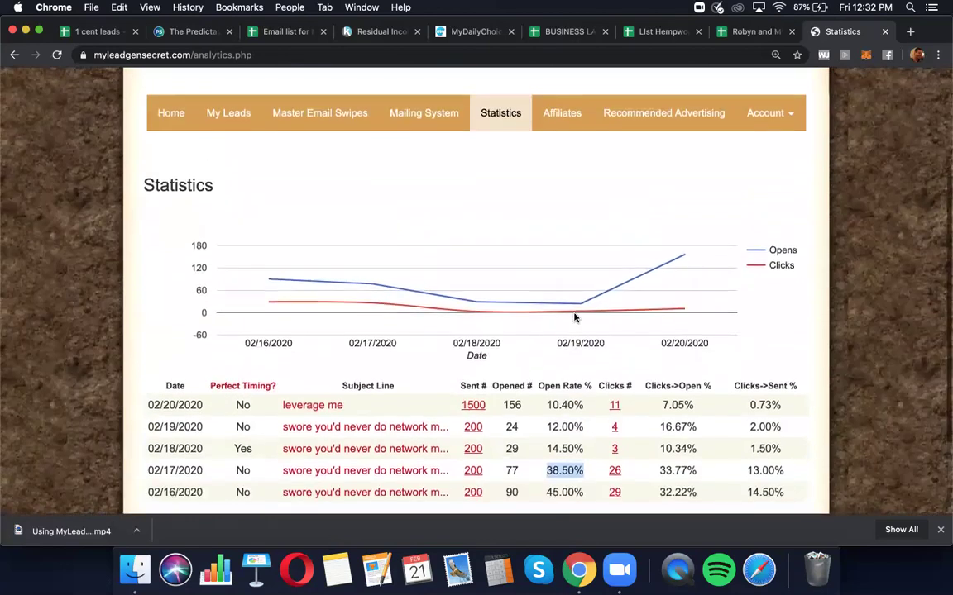
{"action": "scroll", "coordinate": [573, 319], "scroll_direction": "down", "scroll_amount": 3}
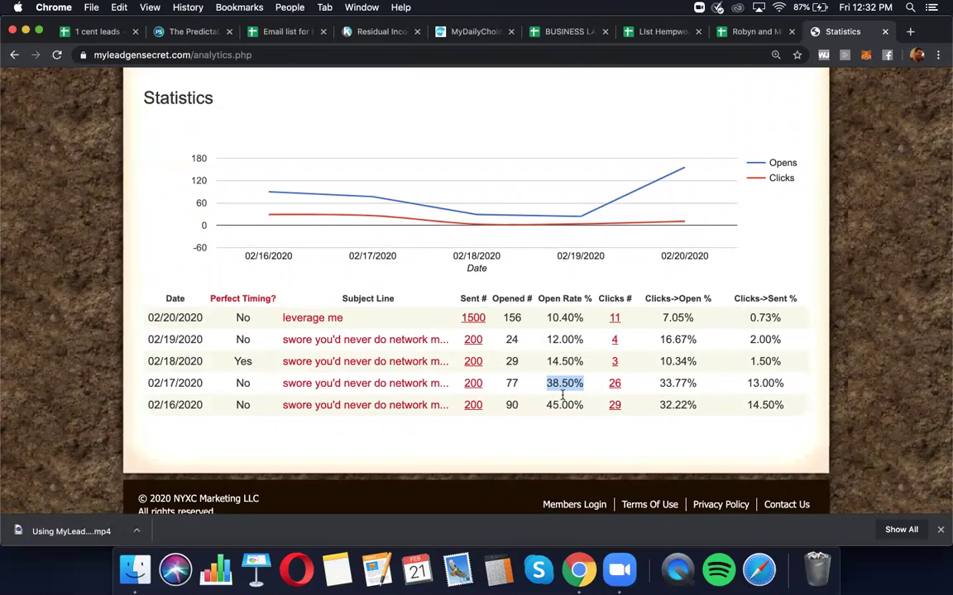
{"action": "left_click", "coordinate": [853, 368]}
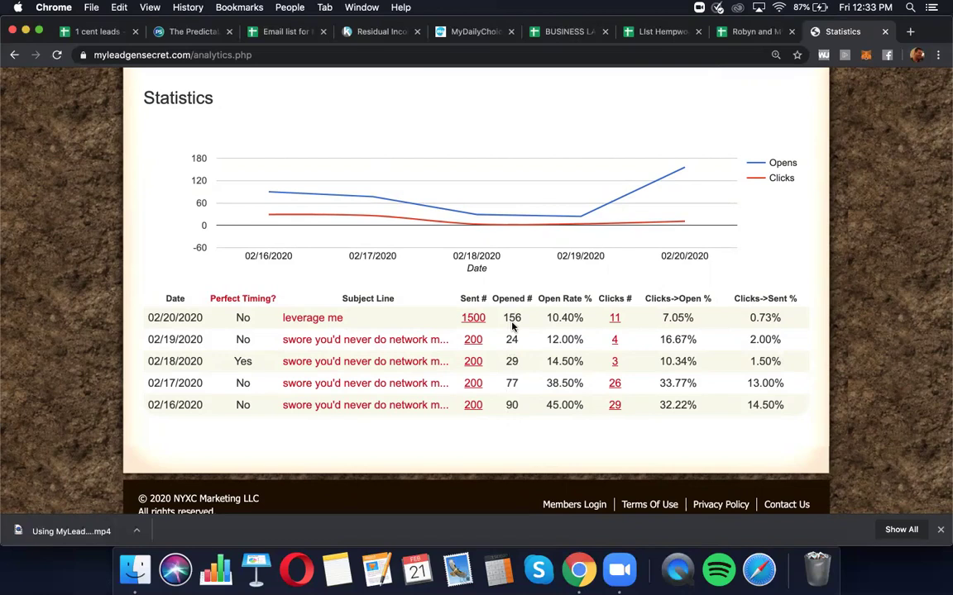
{"action": "scroll", "coordinate": [511, 327], "scroll_direction": "up", "scroll_amount": 5}
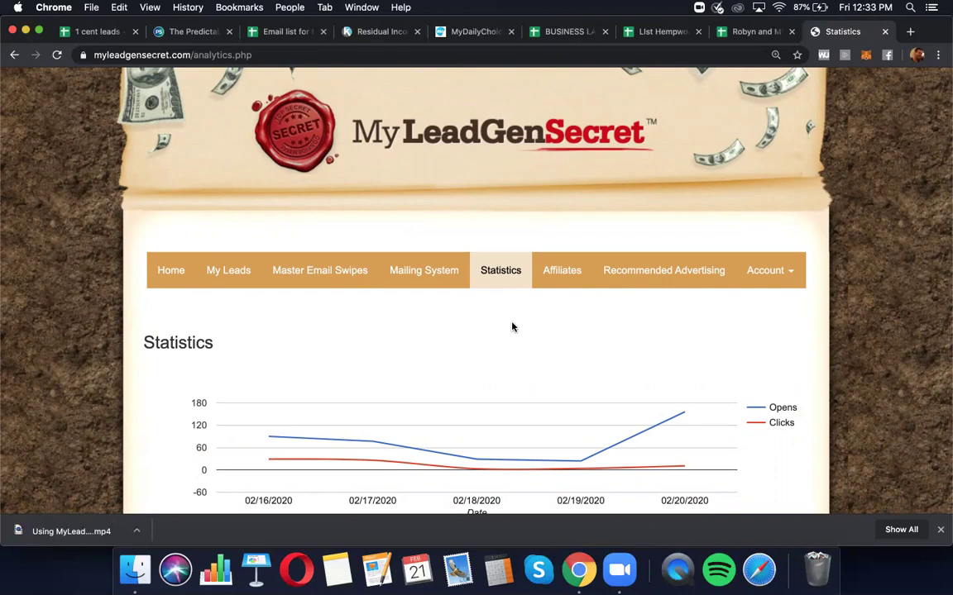
On the Affiliates page, highlight the Sales Page and Splash Page affiliate links, then return to the top.
{"action": "left_click", "coordinate": [554, 282]}
{"action": "scroll", "coordinate": [555, 282], "scroll_direction": "down", "scroll_amount": 5}
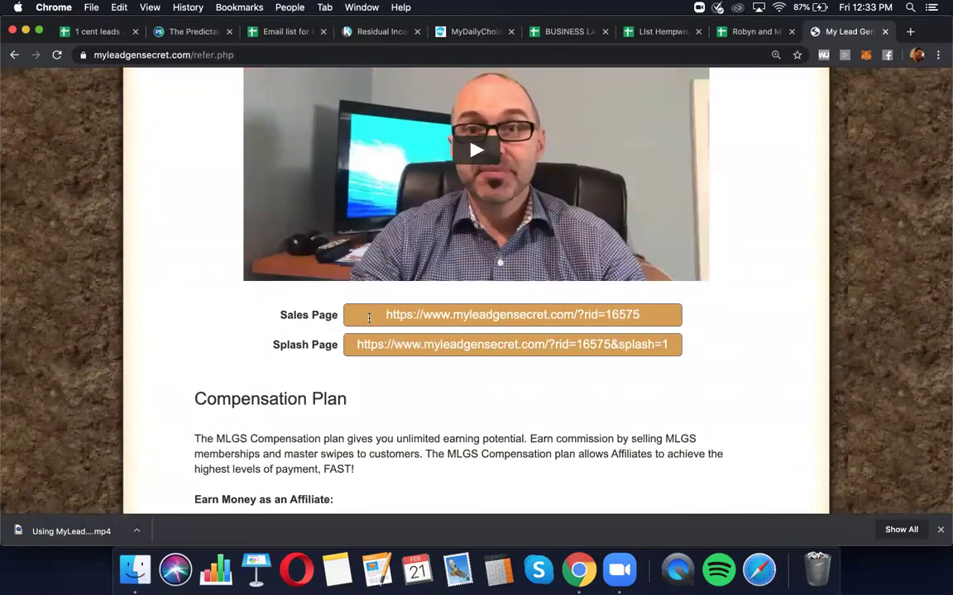
{"action": "left_click", "coordinate": [634, 315]}
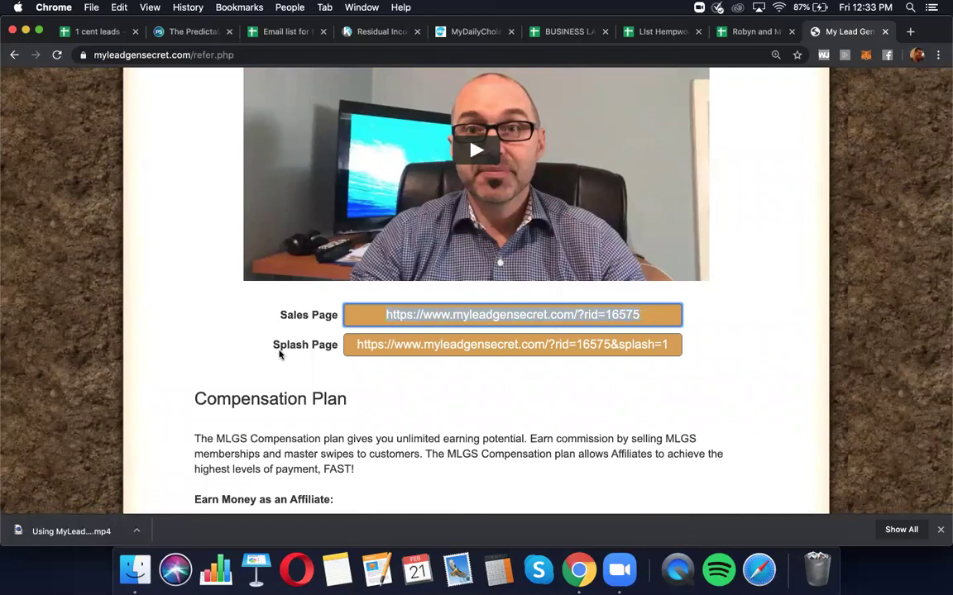
{"action": "left_click_drag", "start_coordinate": [273, 344], "coordinate": [351, 343]}
{"action": "left_click", "coordinate": [700, 321]}
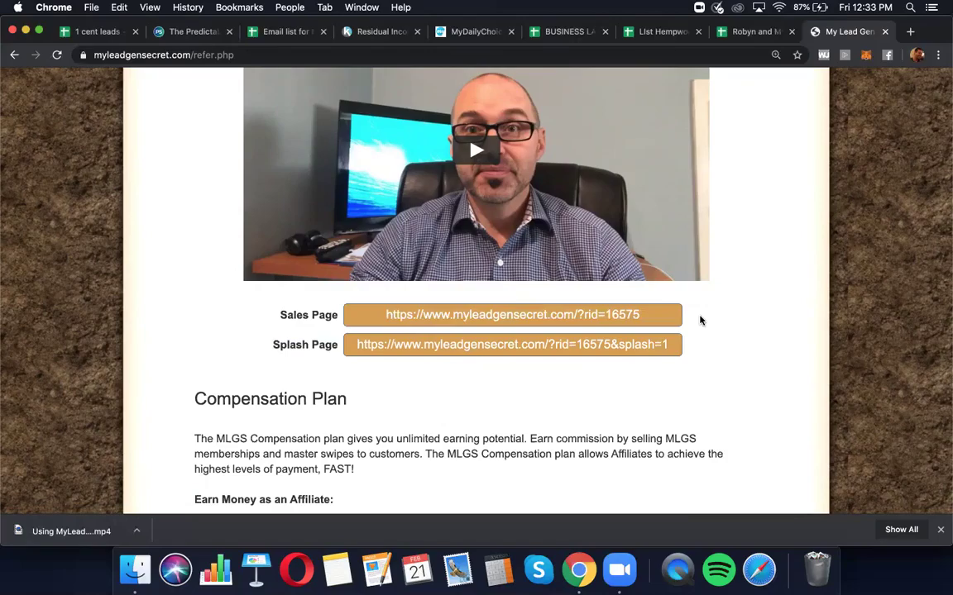
{"action": "scroll", "coordinate": [699, 321], "scroll_direction": "down", "scroll_amount": 15}
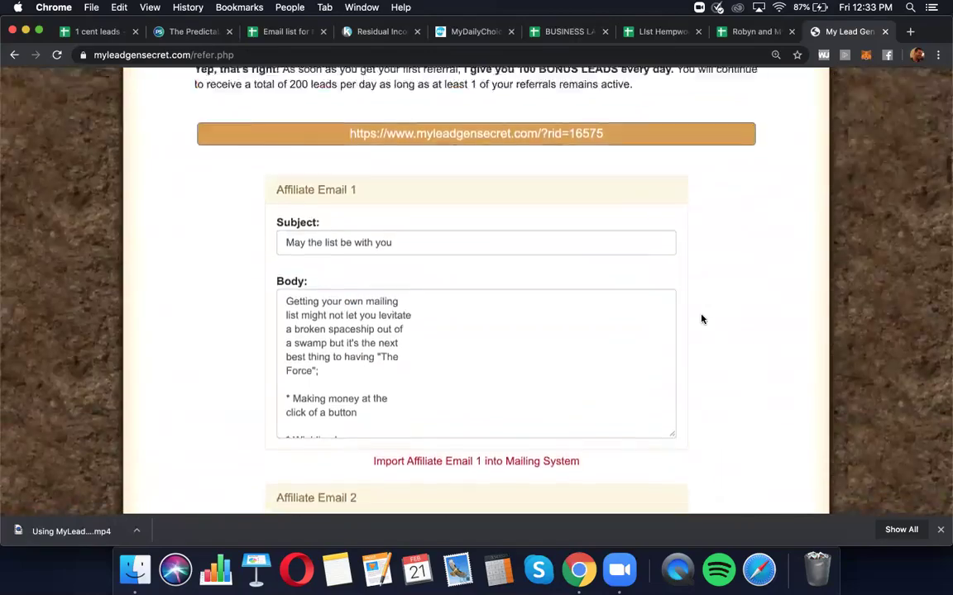
{"action": "scroll", "coordinate": [702, 319], "scroll_direction": "up", "scroll_amount": 10}
{"action": "scroll", "coordinate": [339, 275], "scroll_direction": "up", "scroll_amount": 4}
{"action": "scroll", "coordinate": [339, 276], "scroll_direction": "up", "scroll_amount": 5}
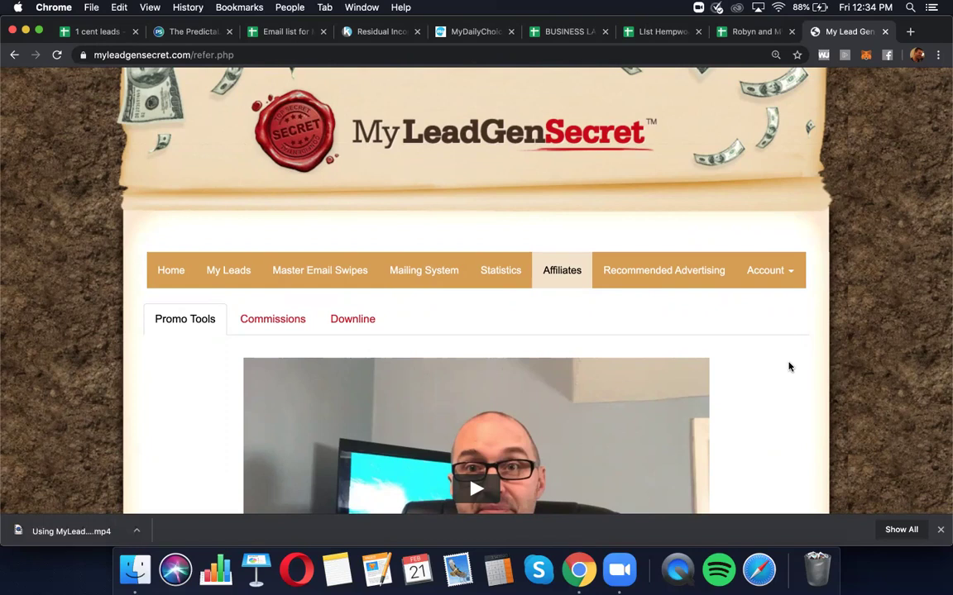
{"action": "scroll", "coordinate": [789, 367], "scroll_direction": "down", "scroll_amount": 2}
{"action": "scroll", "coordinate": [788, 368], "scroll_direction": "up", "scroll_amount": 2}
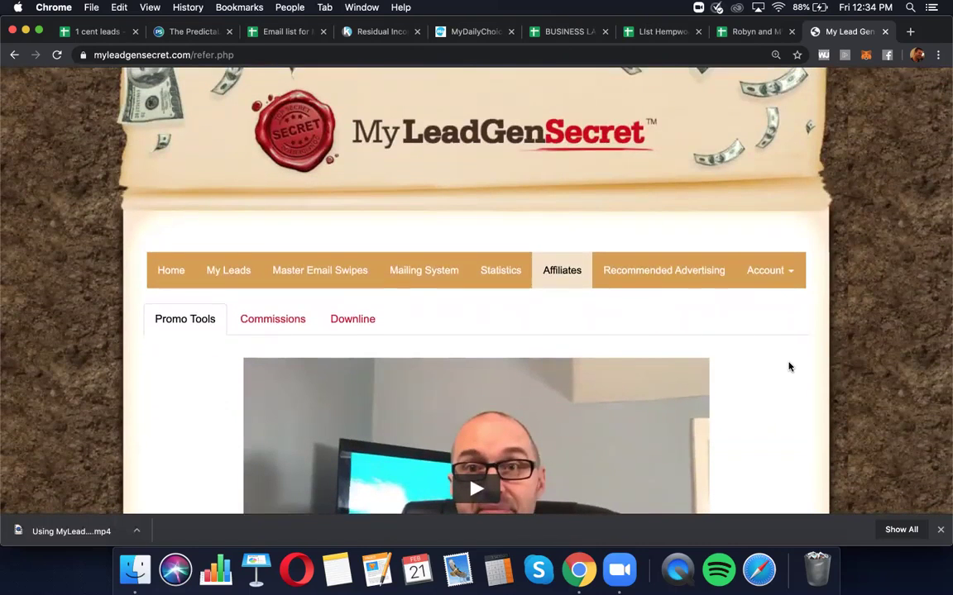